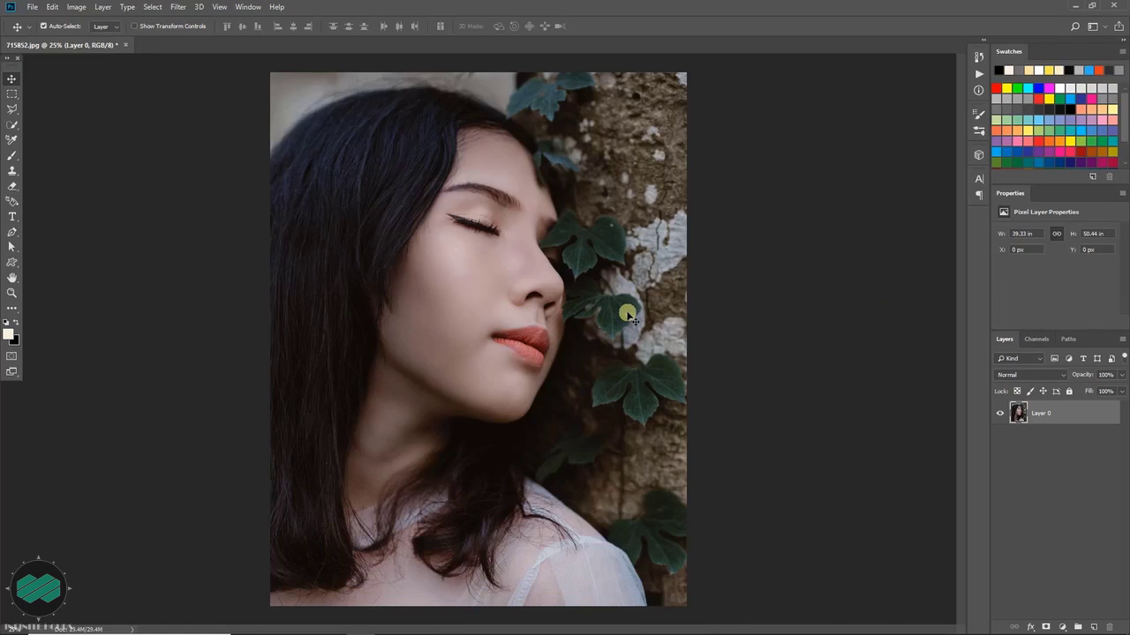
# Add a new empty layer and choose the 306 px leaf-shaped mixer brush from the Special Effects Brushes set.
pyautogui.click(1094, 627)
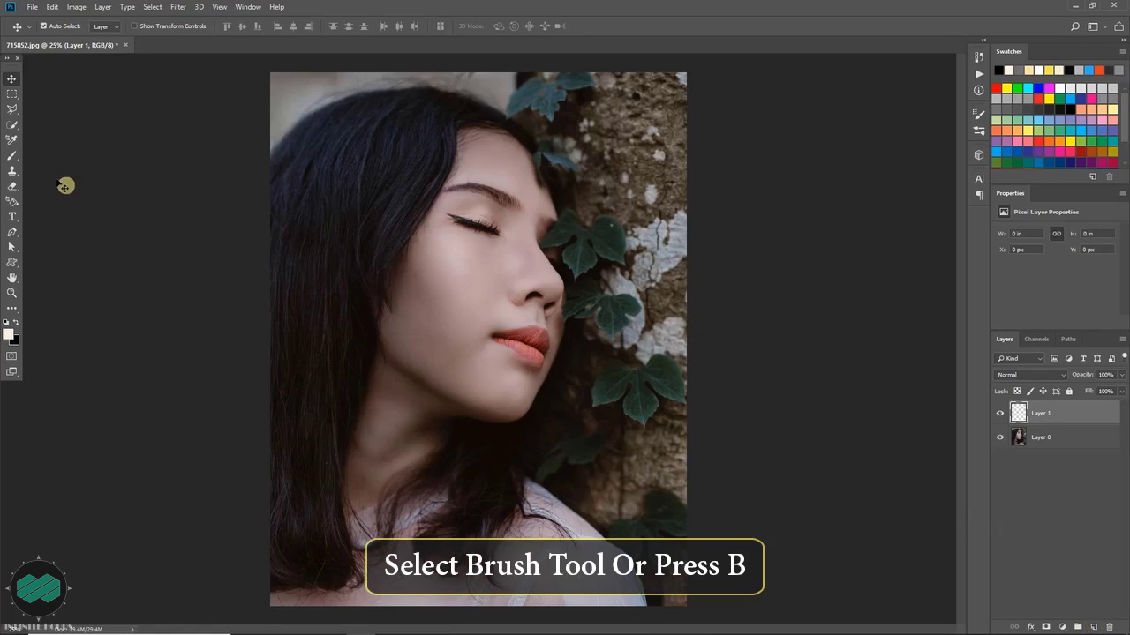
pyautogui.moveTo(12, 155); pyautogui.dragTo(93, 156)
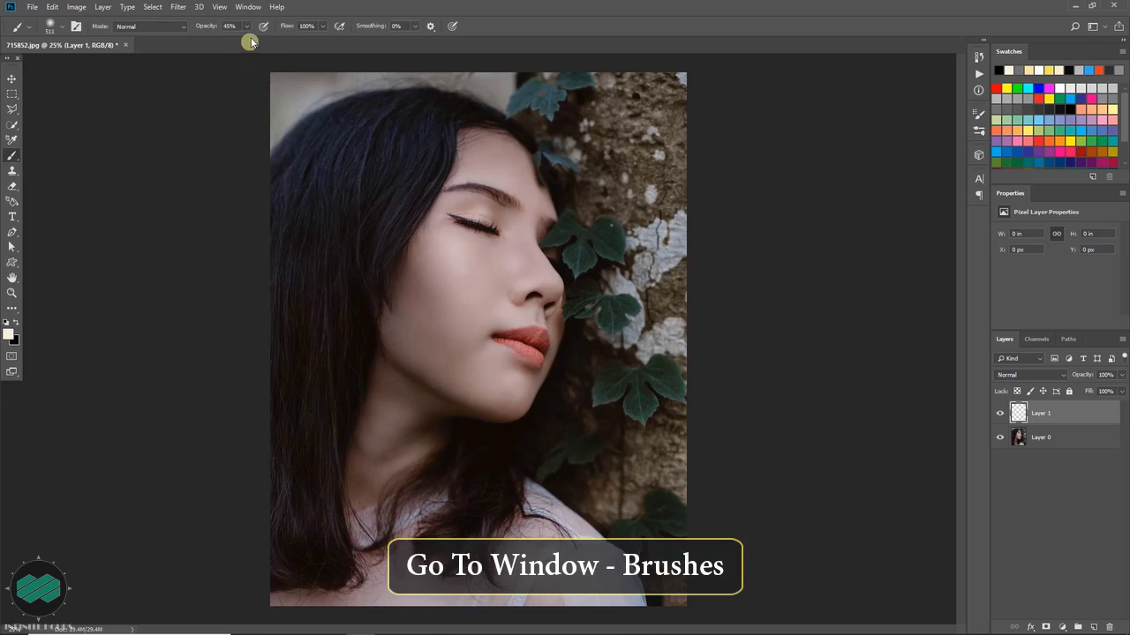
pyautogui.click(249, 7)
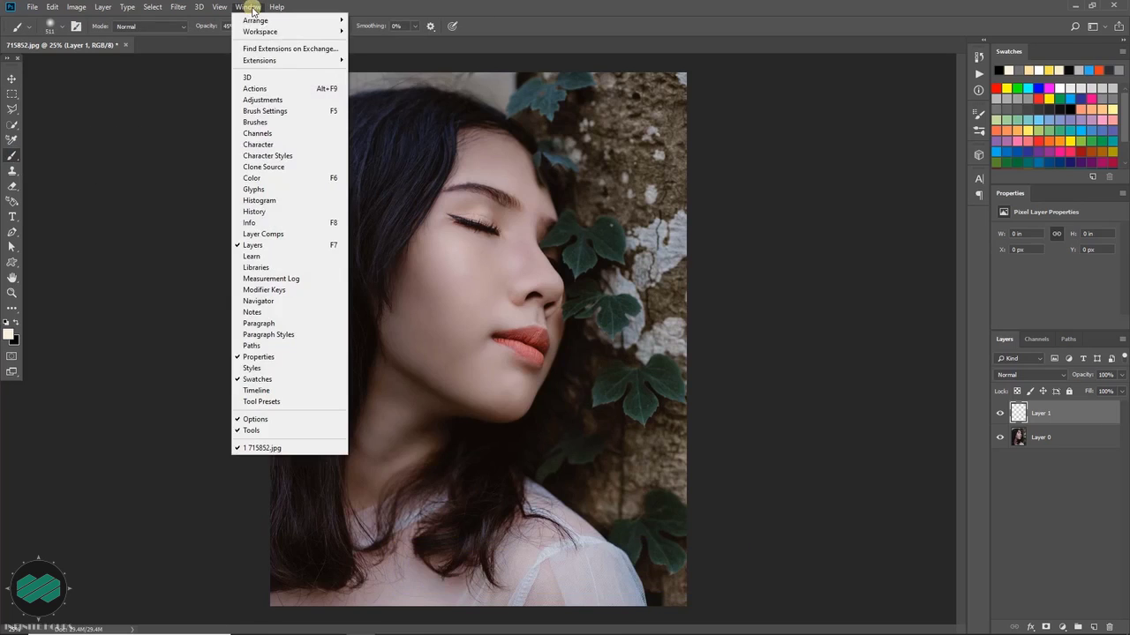
pyautogui.click(304, 122)
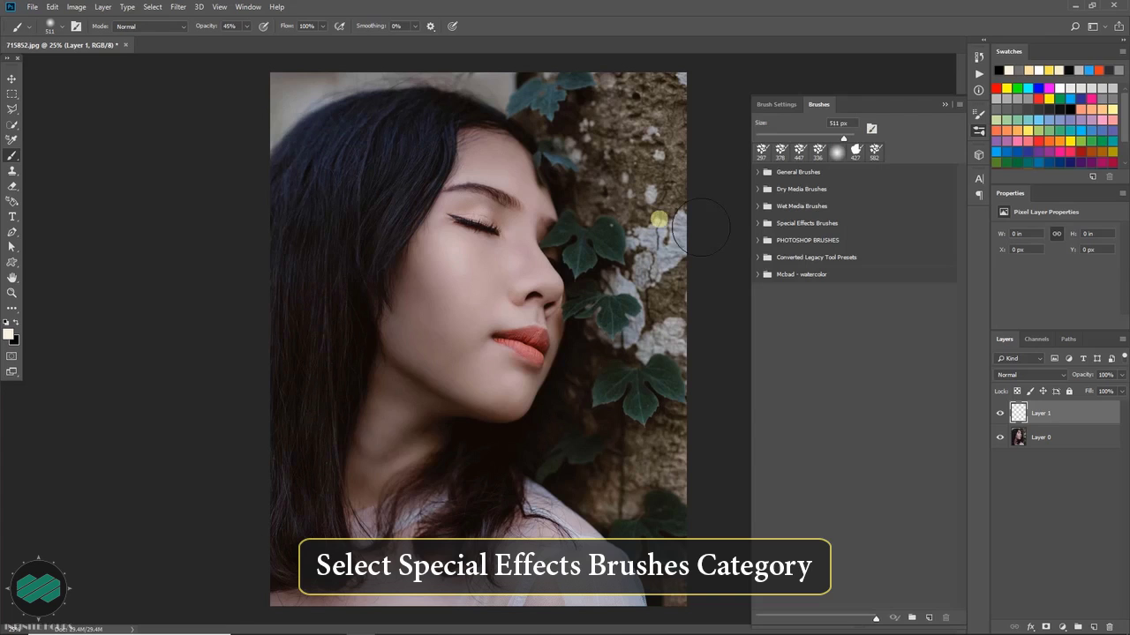
pyautogui.click(842, 223)
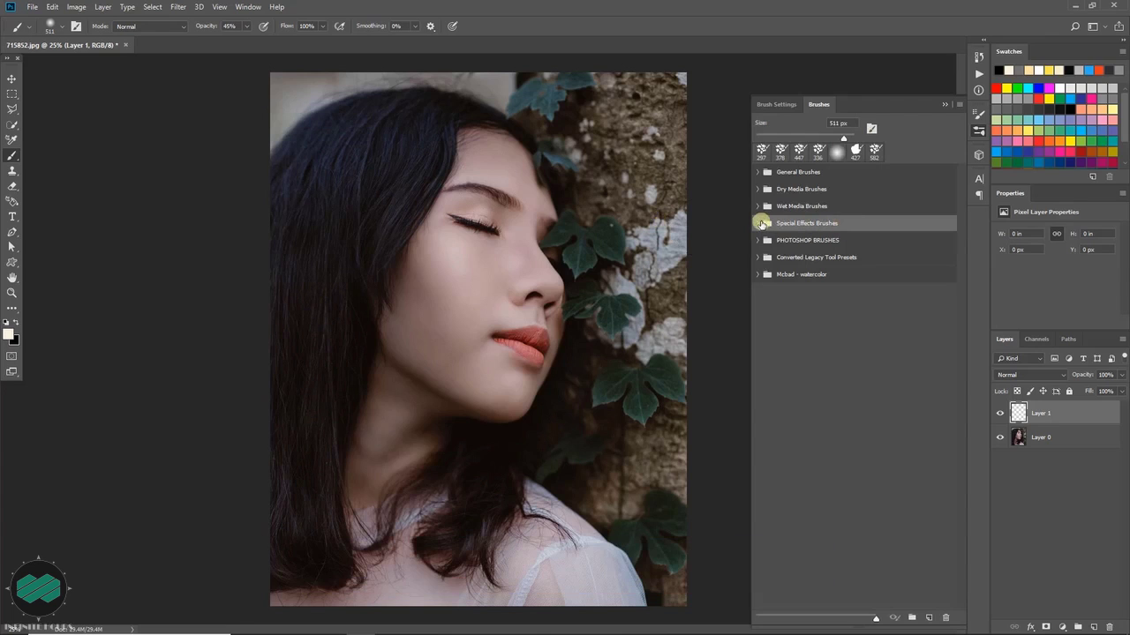
pyautogui.click(757, 223)
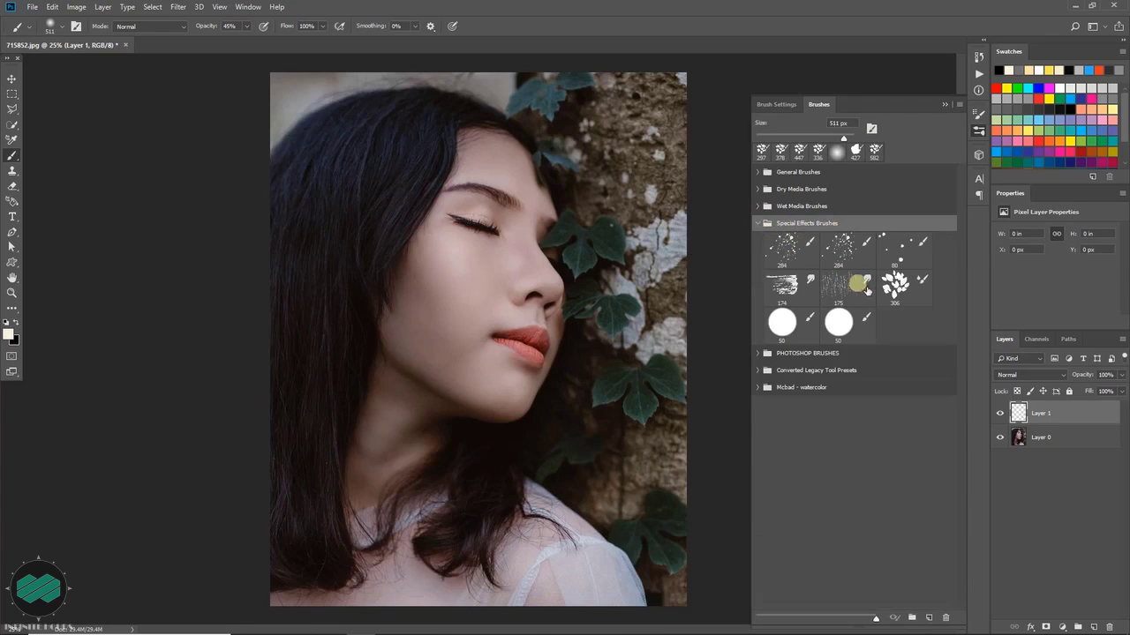
pyautogui.click(895, 284)
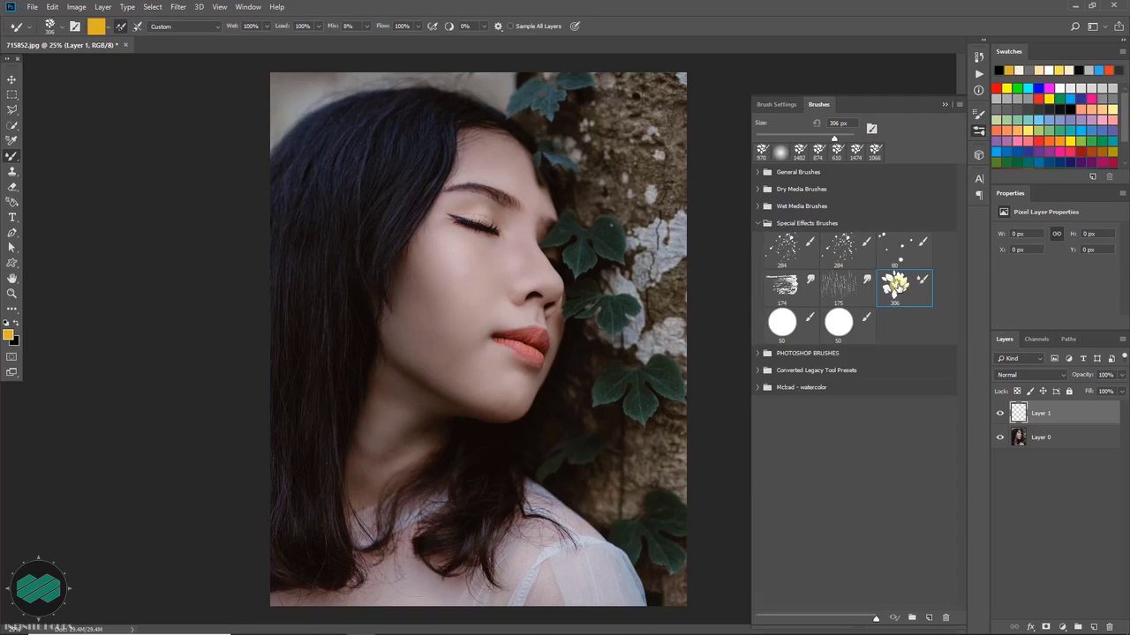
pyautogui.click(945, 105)
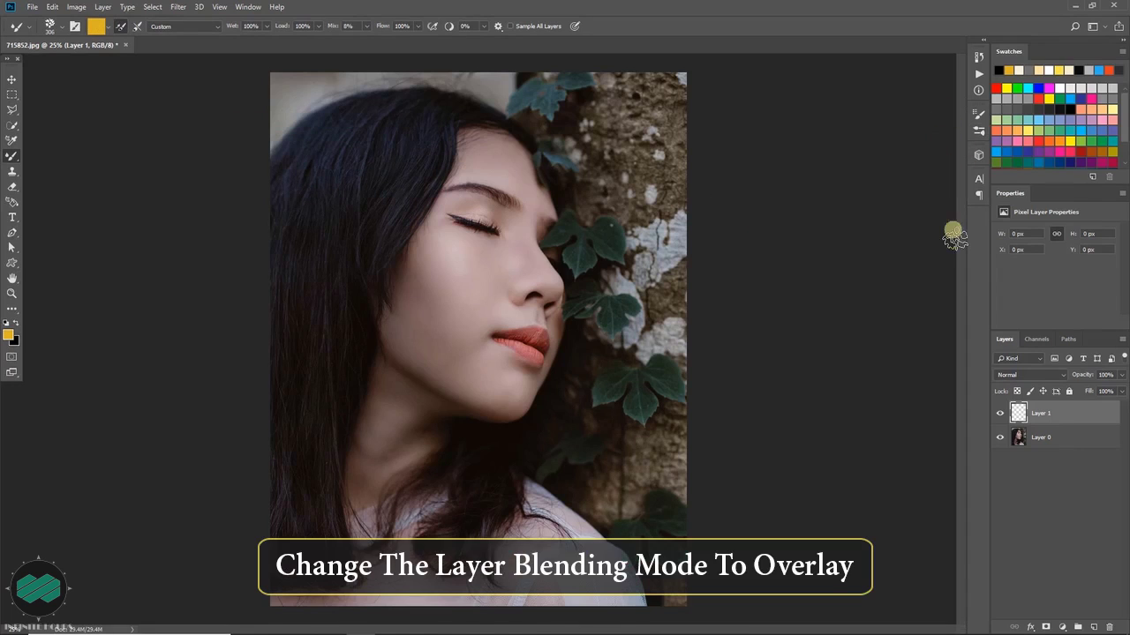
# Set the new layer's blending mode to Overlay and the mixer brush colour to pale cream #f4ecd1.
pyautogui.click(1062, 376)
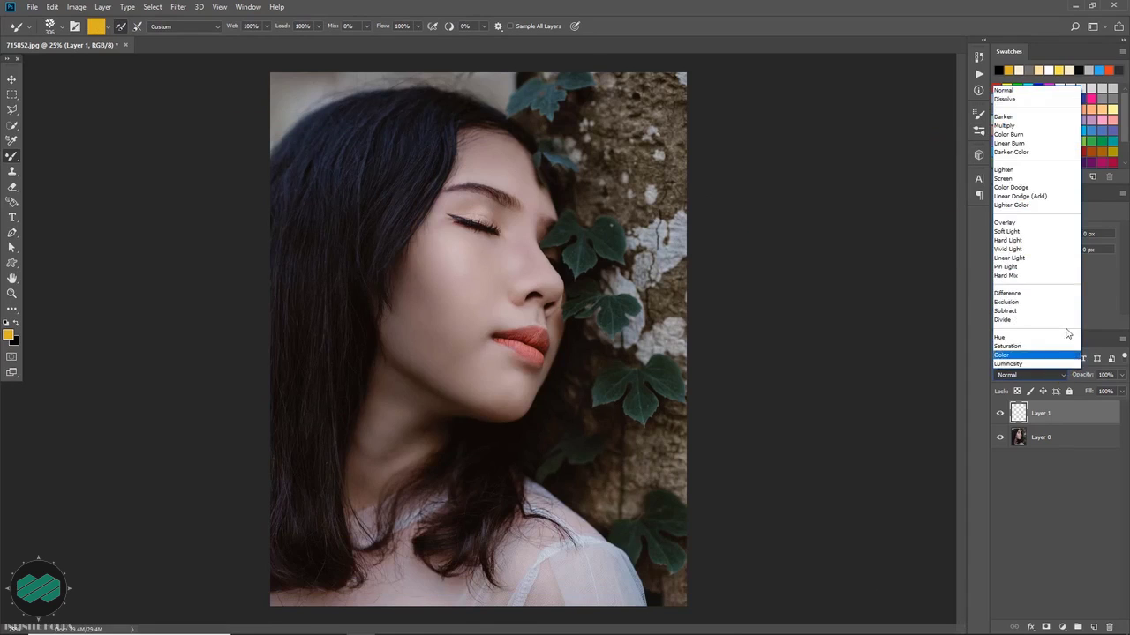
pyautogui.click(1052, 224)
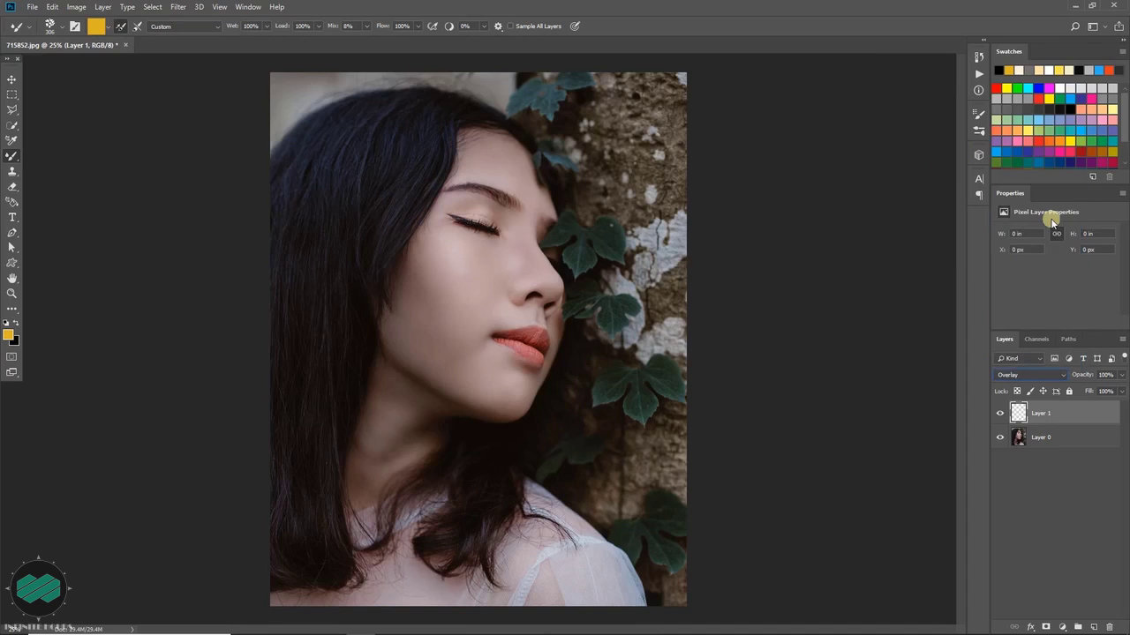
pyautogui.click(96, 26)
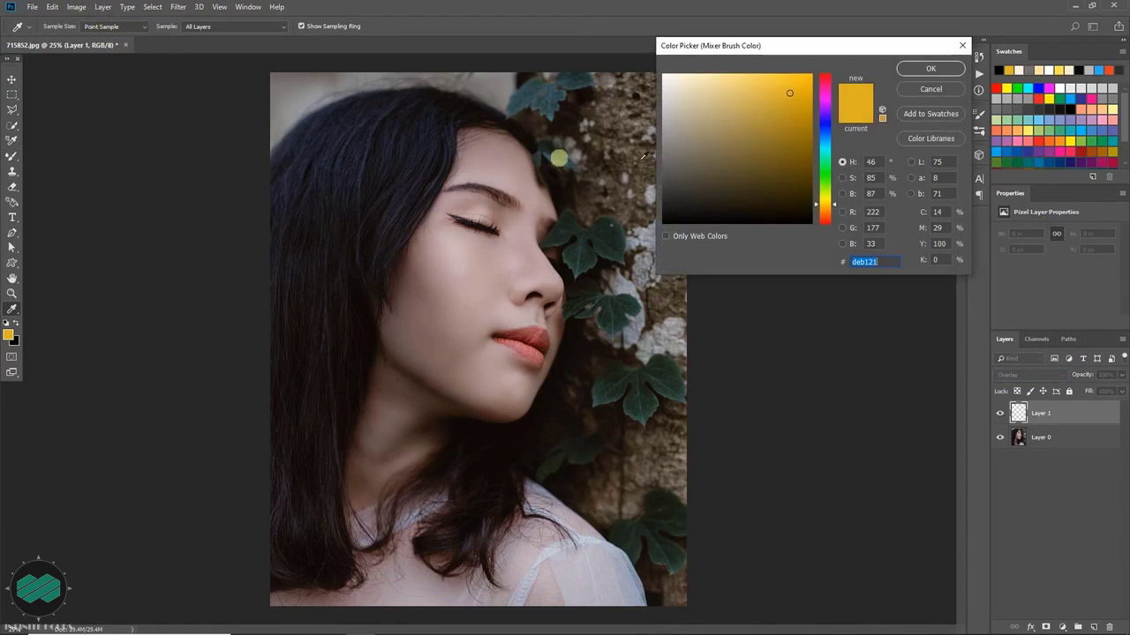
pyautogui.click(700, 94)
pyautogui.moveTo(700, 94); pyautogui.dragTo(683, 80)
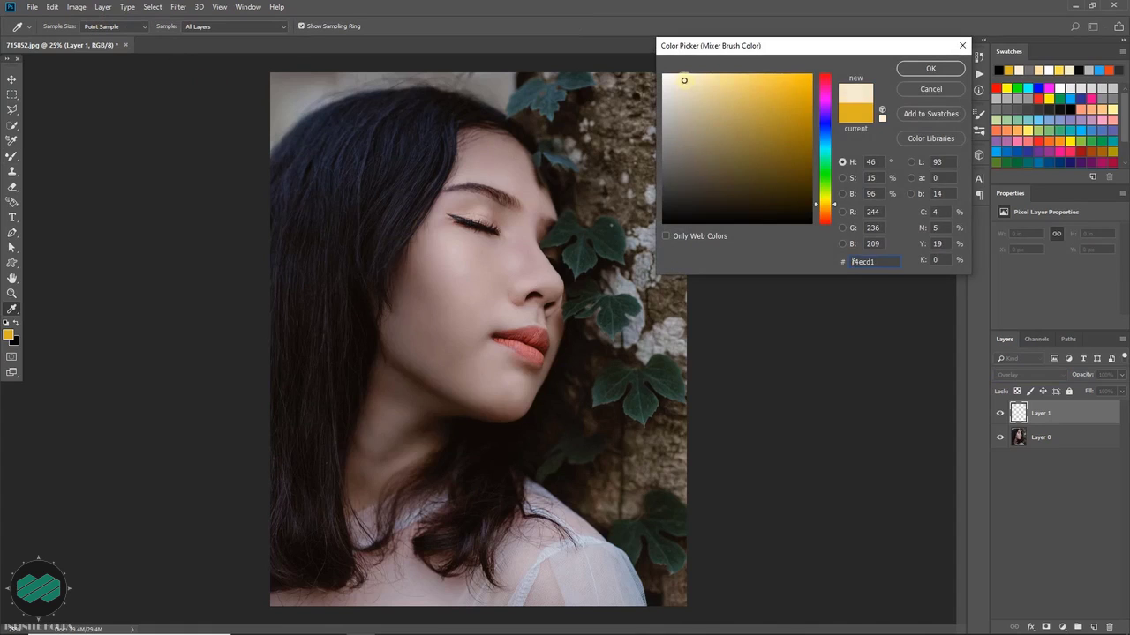
pyautogui.click(920, 70)
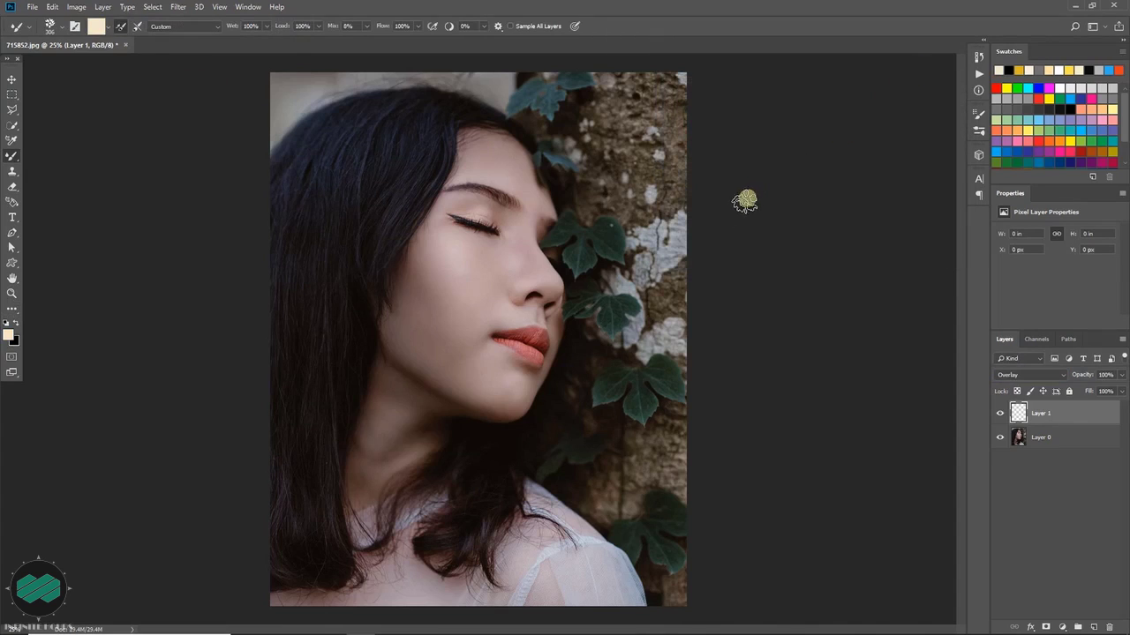
# Stamp leaf shapes in varying brush sizes over the woman's nose, upper cheek, eye and forehead.
pyautogui.press(']')
pyautogui.press(']')
pyautogui.press(']')
pyautogui.press(']')
pyautogui.press(']')
pyautogui.press(']')
pyautogui.press(']')
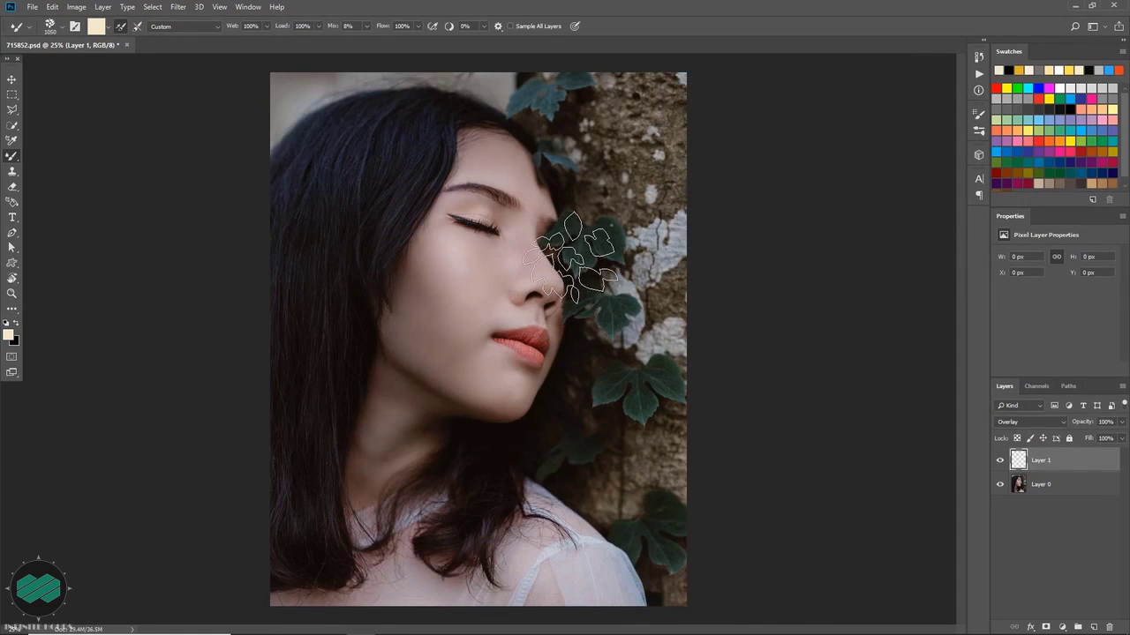
pyautogui.moveTo(574, 253); pyautogui.dragTo(552, 252)
pyautogui.press('[')
pyautogui.press('[')
pyautogui.press('[')
pyautogui.press('[')
pyautogui.click(481, 258)
pyautogui.press(']')
pyautogui.press(']')
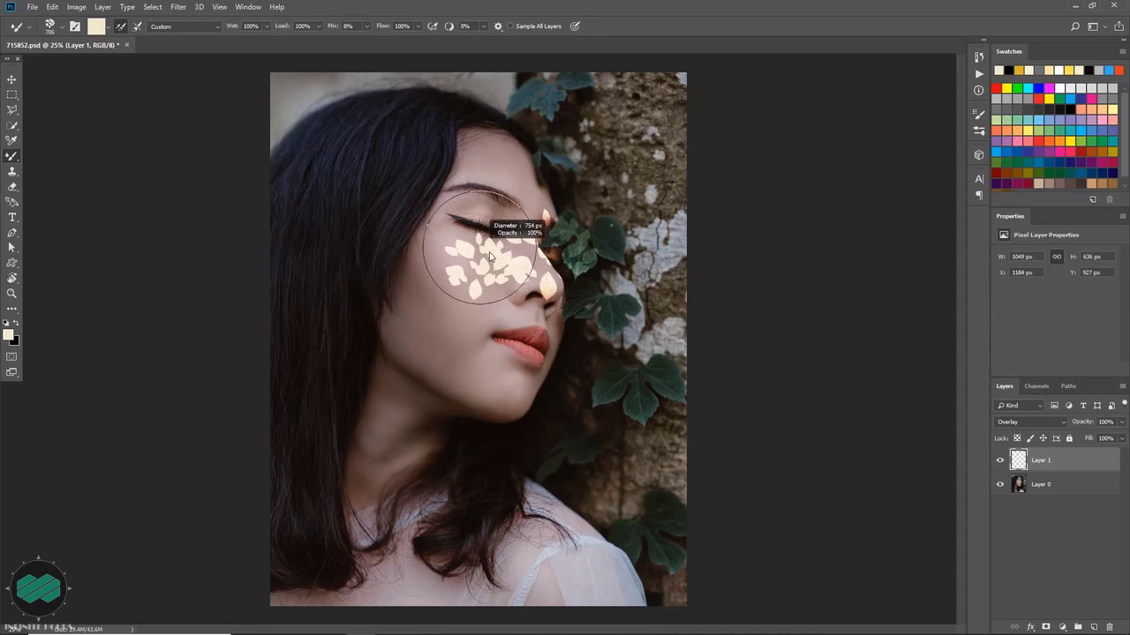
pyautogui.click(481, 190)
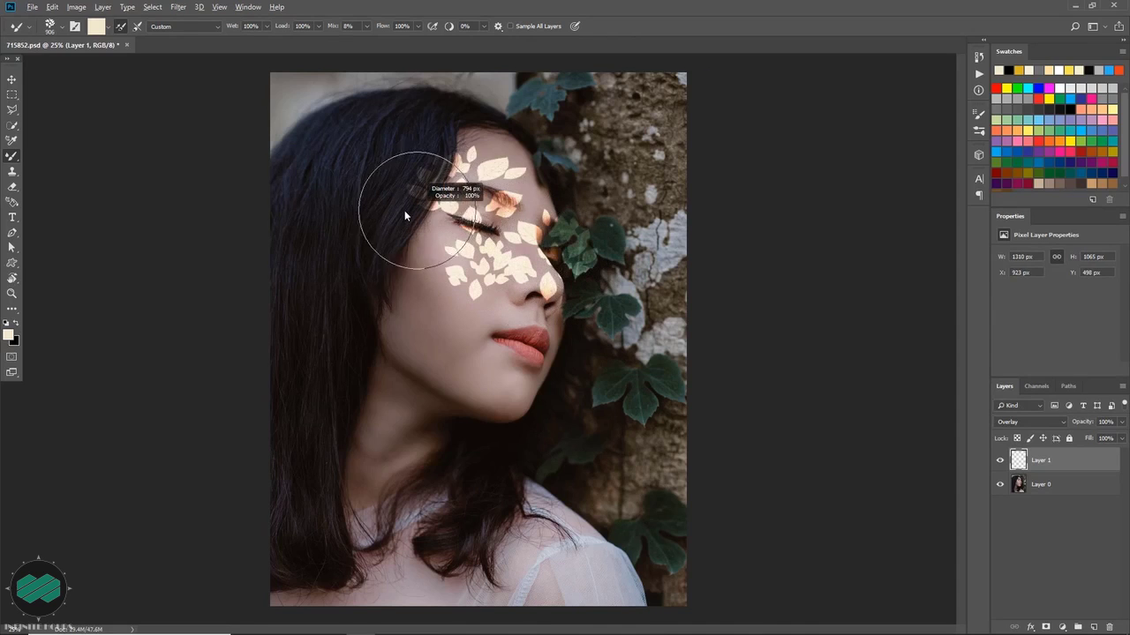
# Stamp more leaf shapes over the hair beside the face, the lower cheek, the lips and the chin.
pyautogui.click(347, 219)
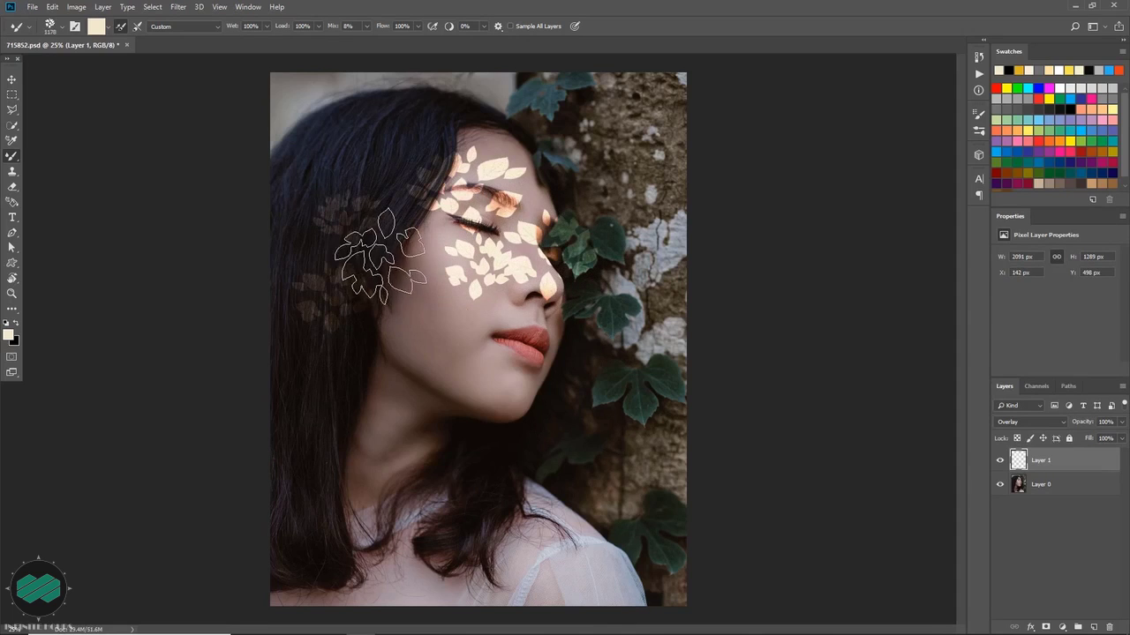
pyautogui.click(378, 254)
pyautogui.press('[')
pyautogui.click(437, 281)
pyautogui.press(']')
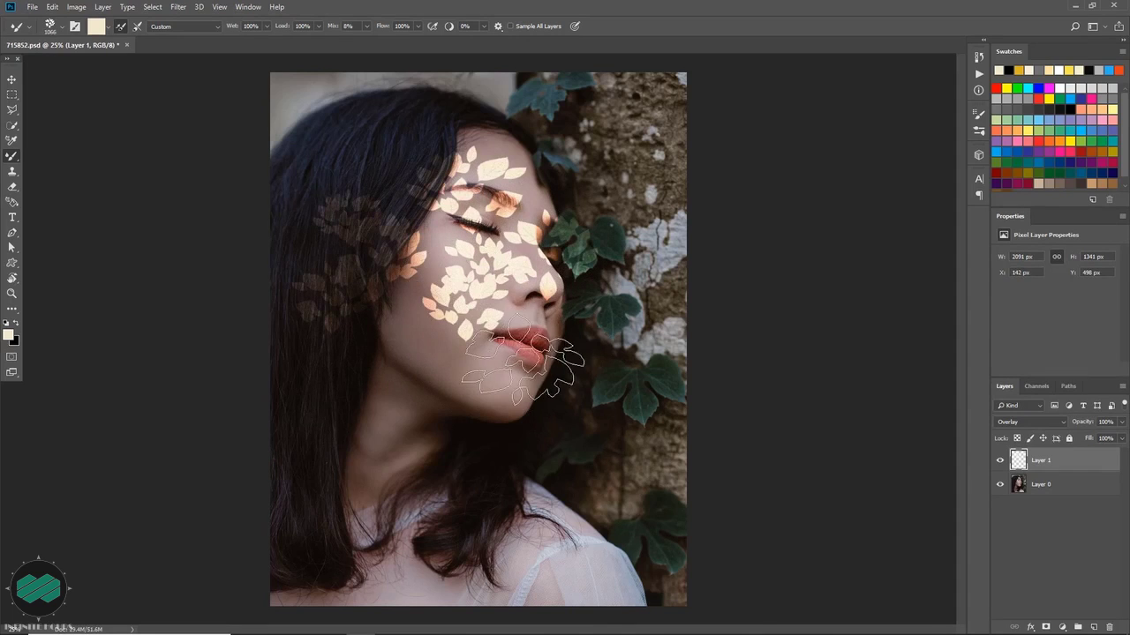
pyautogui.click(517, 353)
pyautogui.click(498, 389)
# Stamp leaf shapes with a larger brush over the shoulder and along the tree trunk.
pyautogui.press(']')
pyautogui.press(']')
pyautogui.press(']')
pyautogui.press(']')
pyautogui.press(']')
pyautogui.press(']')
pyautogui.click(609, 516)
pyautogui.click(618, 335)
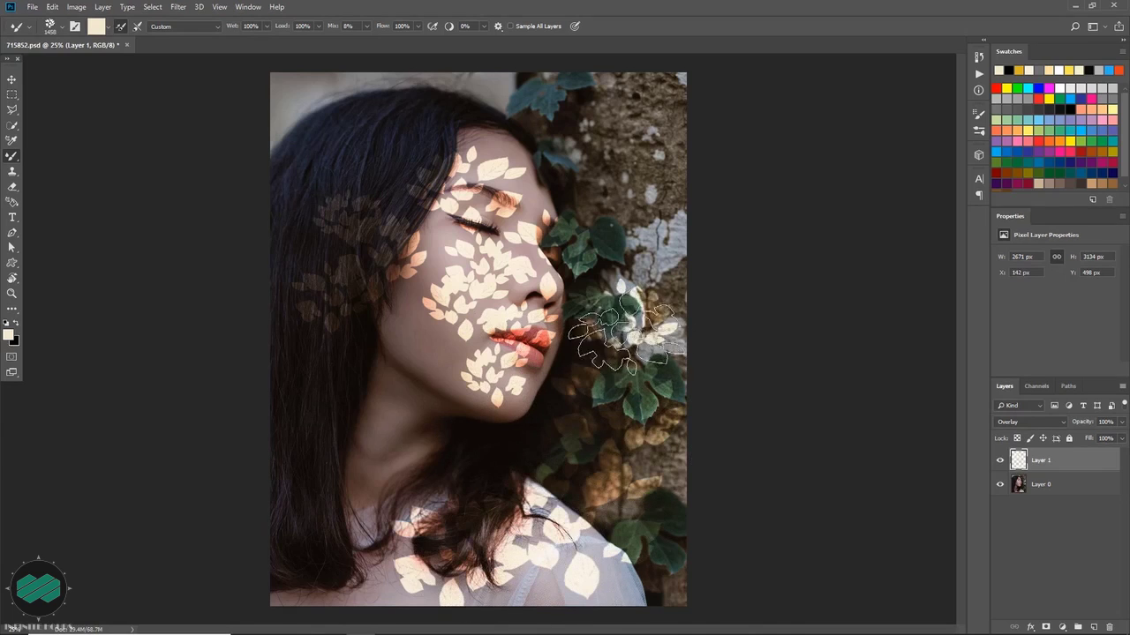
pyautogui.press('[')
pyautogui.press('[')
pyautogui.press('[')
pyautogui.press('[')
pyautogui.press(']')
pyautogui.press(']')
pyautogui.press(']')
pyautogui.press(']')
pyautogui.click(605, 139)
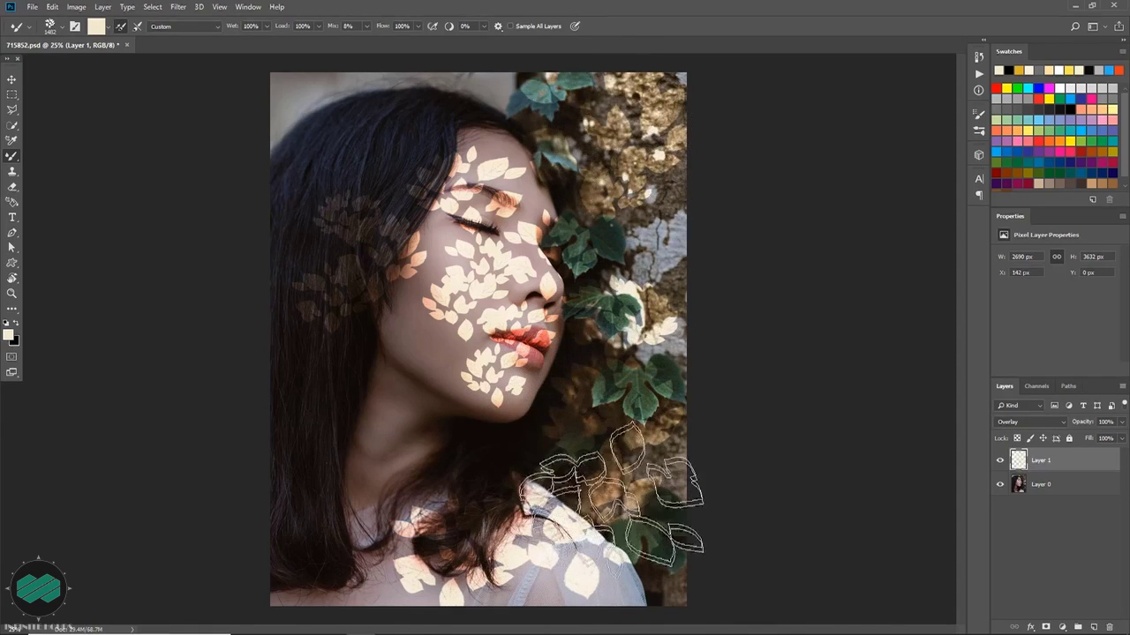
# Stamp leaf shapes with a smaller brush over the hair on top of the head.
pyautogui.press('[')
pyautogui.press('[')
pyautogui.press('[')
pyautogui.press('[')
pyautogui.click(381, 136)
pyautogui.press('[')
pyautogui.press('[')
pyautogui.press('[')
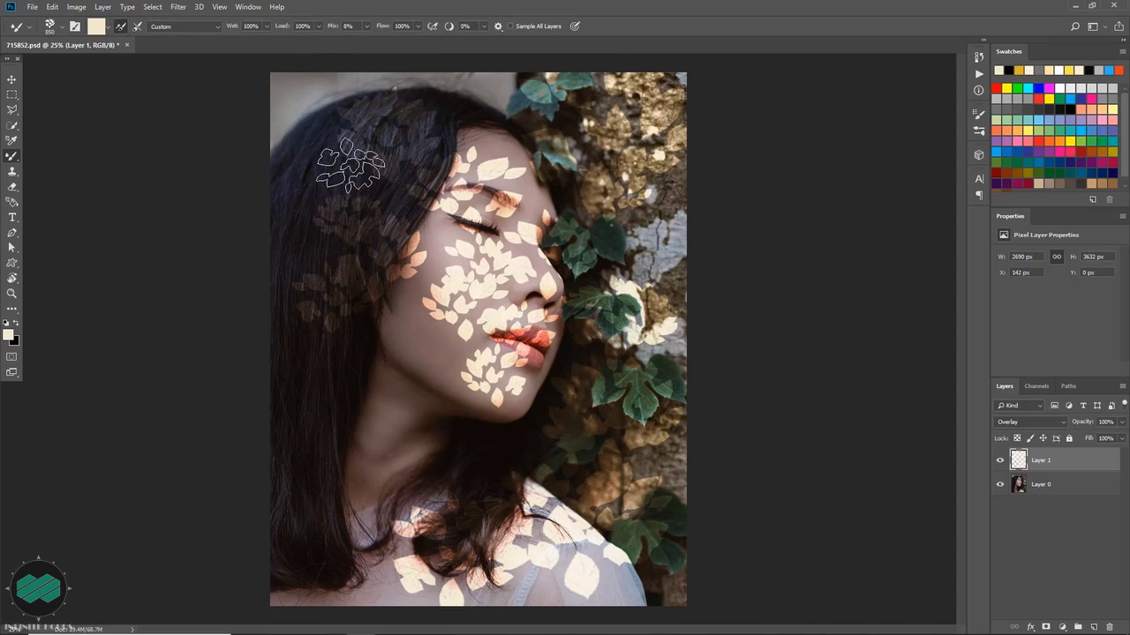
pyautogui.press(']')
pyautogui.press(']')
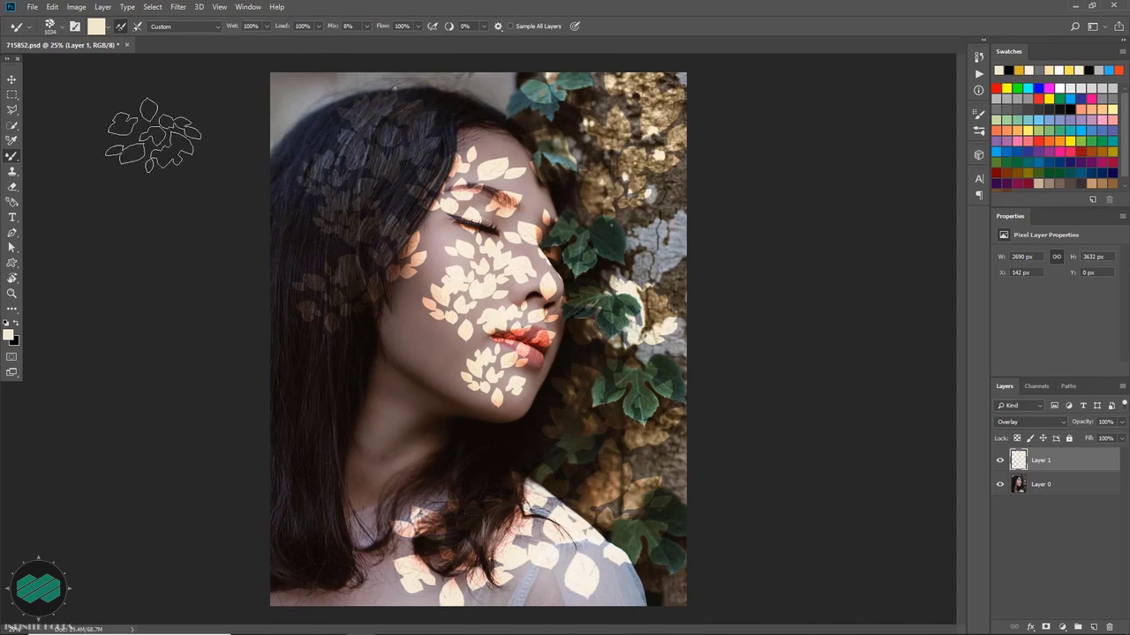
# Soften the painted leaf layer with a Gaussian Blur of 15 pixels radius.
pyautogui.click(13, 79)
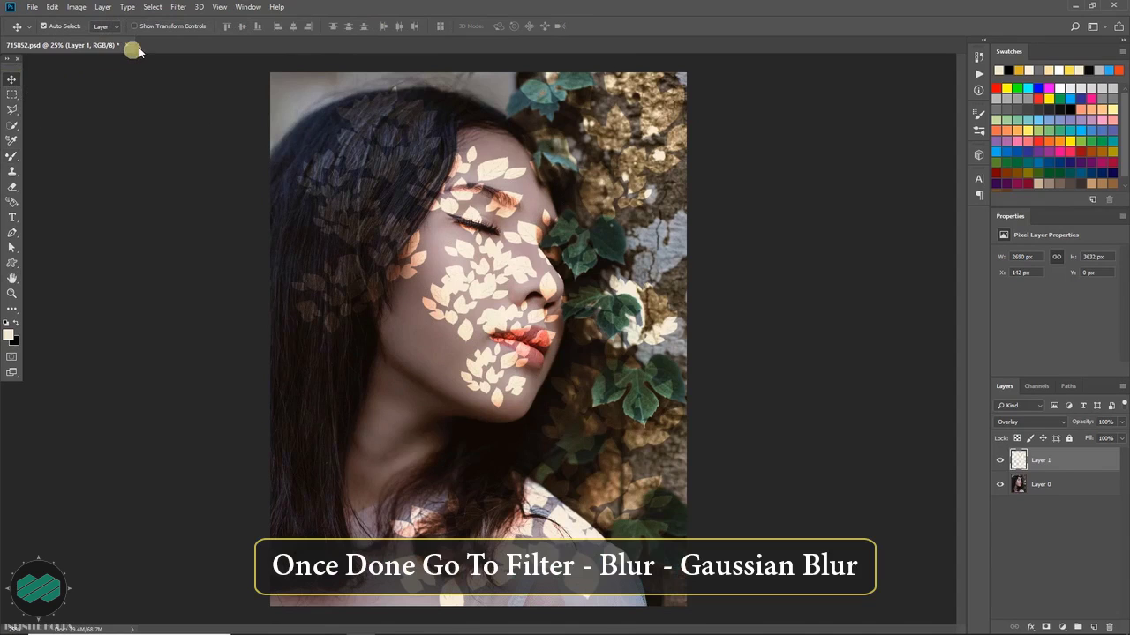
pyautogui.click(177, 7)
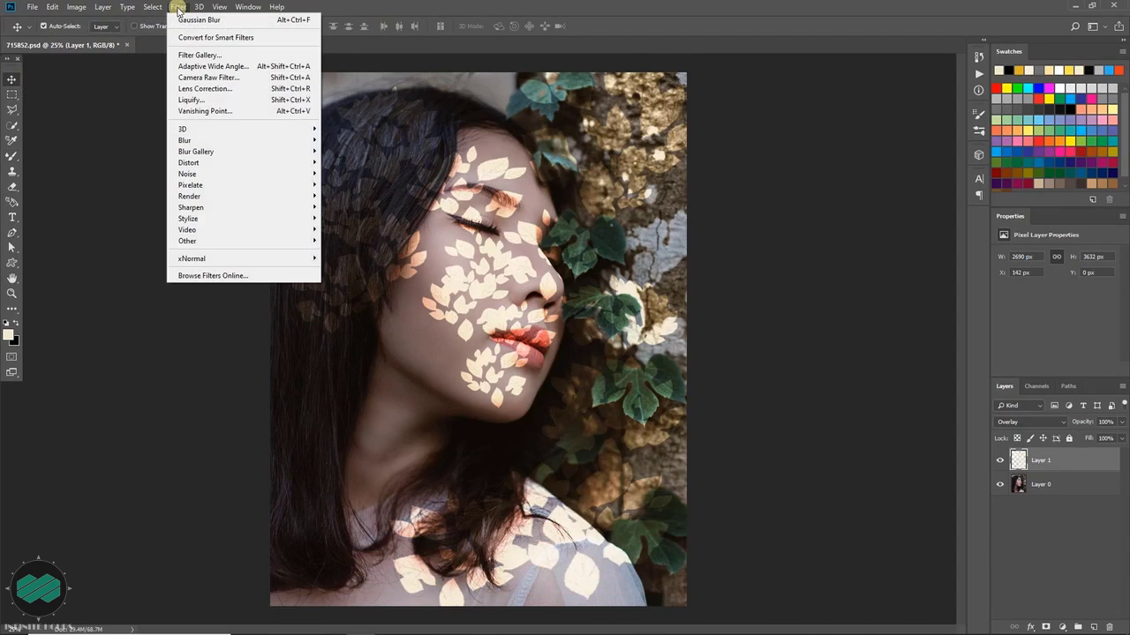
pyautogui.moveTo(244, 144)
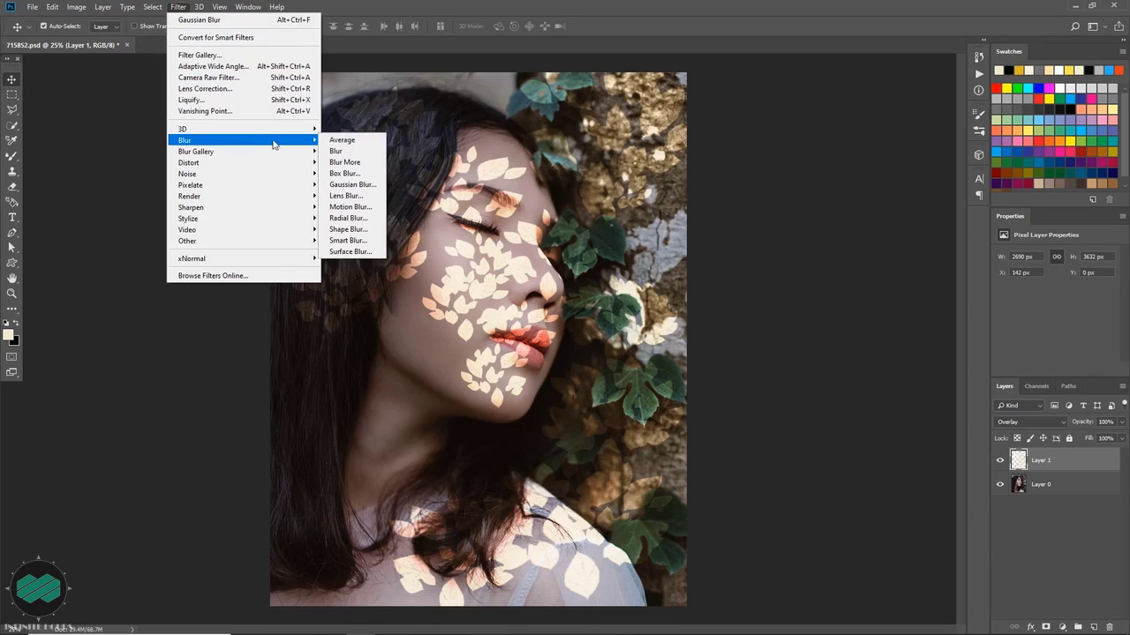
pyautogui.click(375, 186)
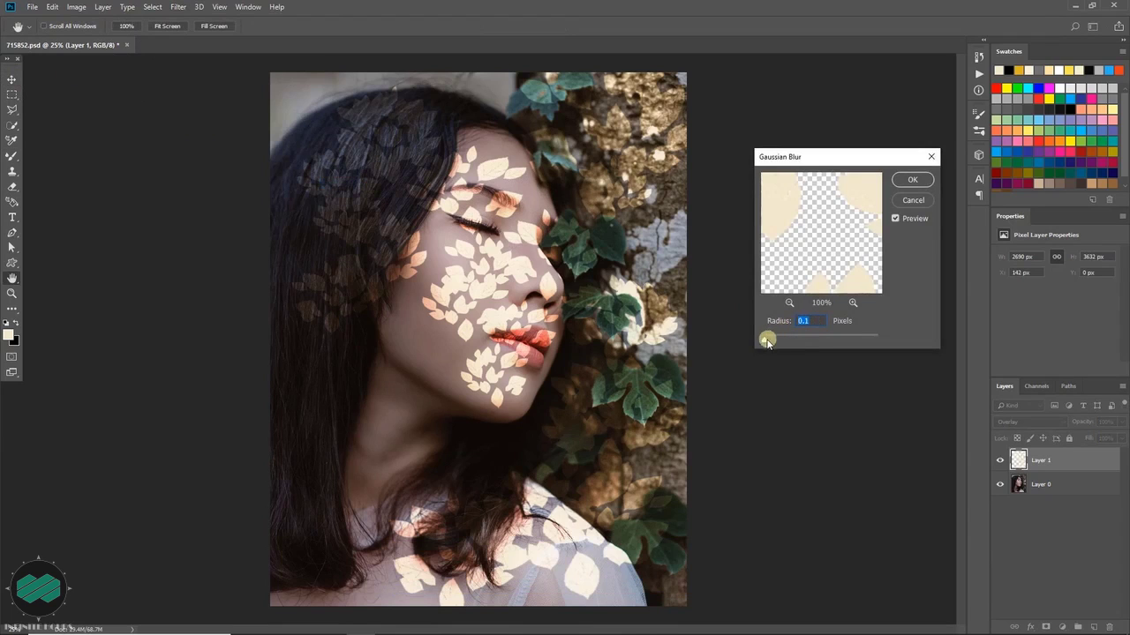
pyautogui.click(805, 321)
pyautogui.write('15')
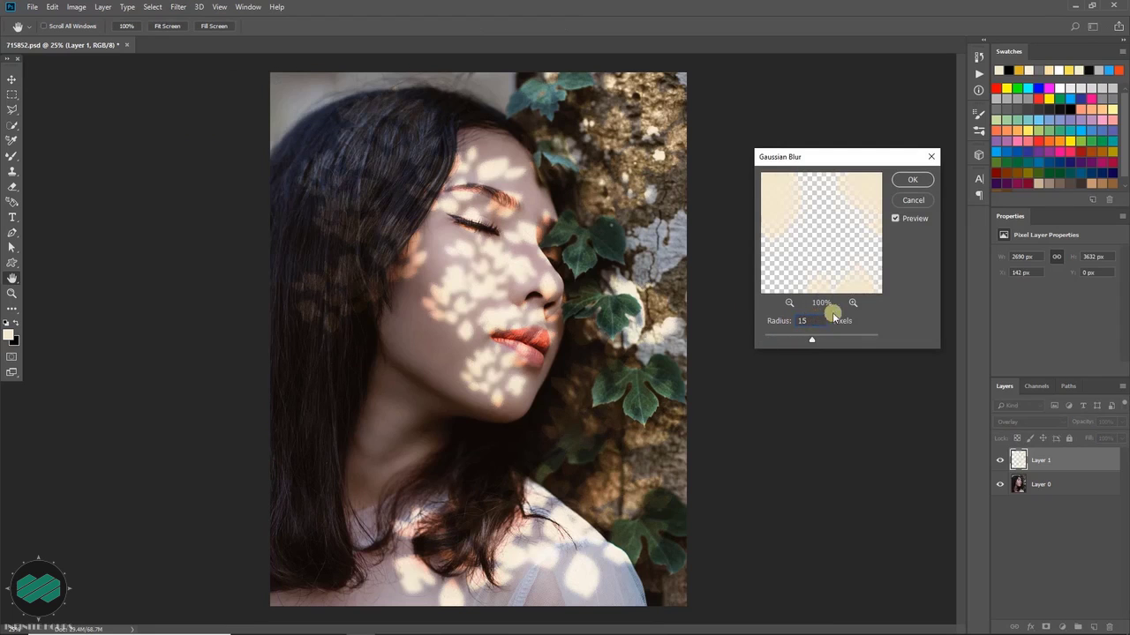
pyautogui.click(897, 219)
pyautogui.click(896, 219)
pyautogui.click(914, 180)
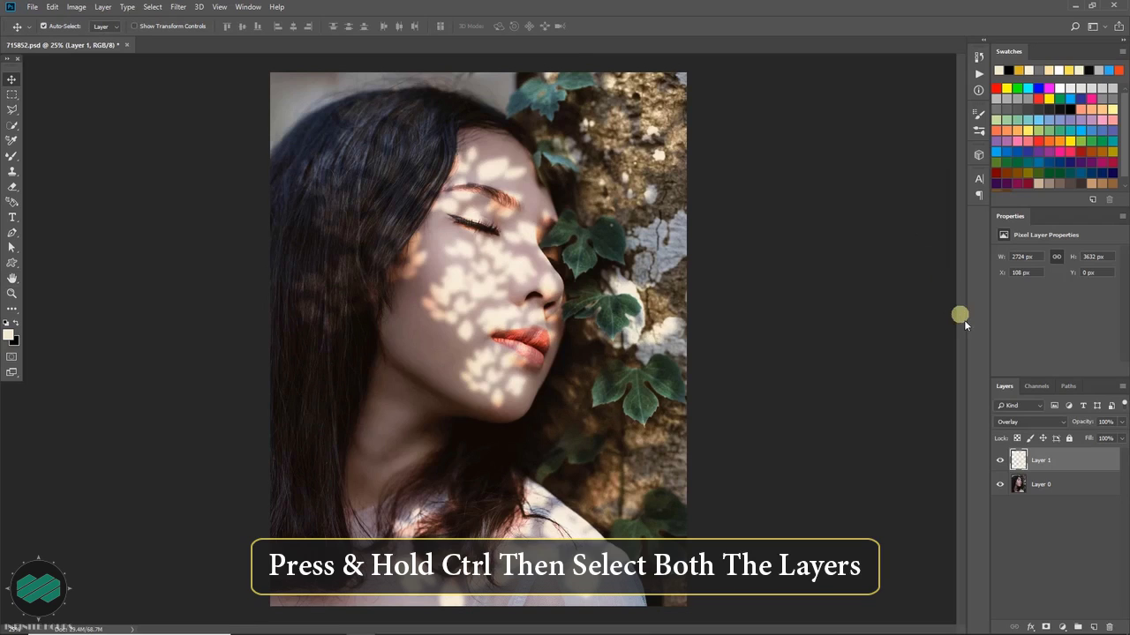
# Stamp both layers into a new merged layer on top and hide the two layers beneath it.
pyautogui.keyDown('ctrl'); pyautogui.click(1079, 481); pyautogui.keyUp('ctrl')
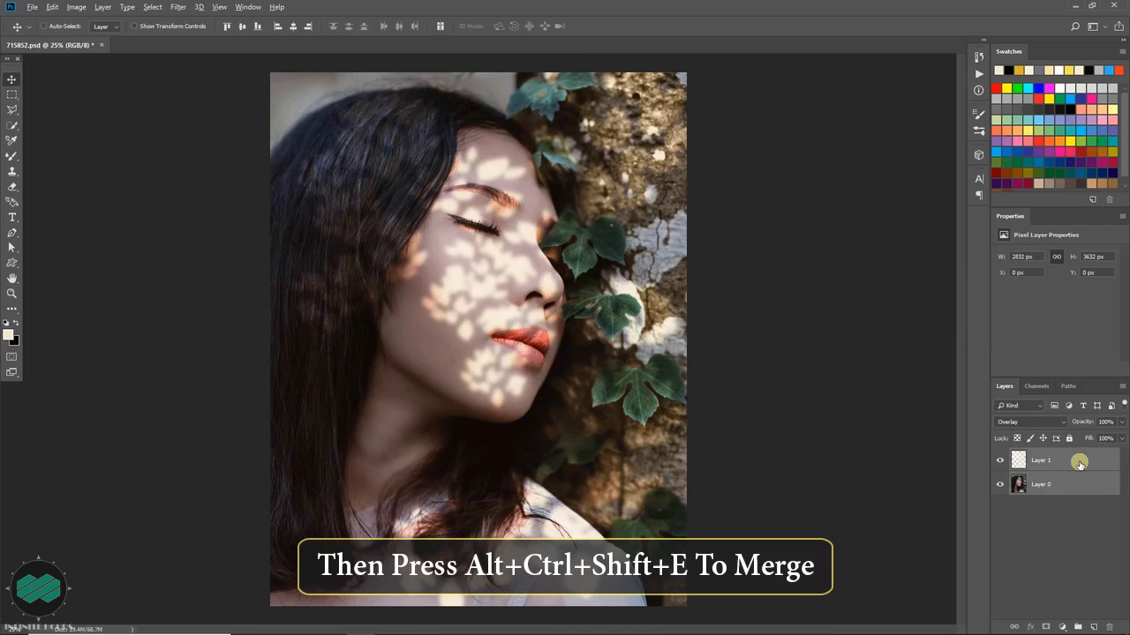
pyautogui.hotkey('ctrl', 'alt', 'shift', 'e')
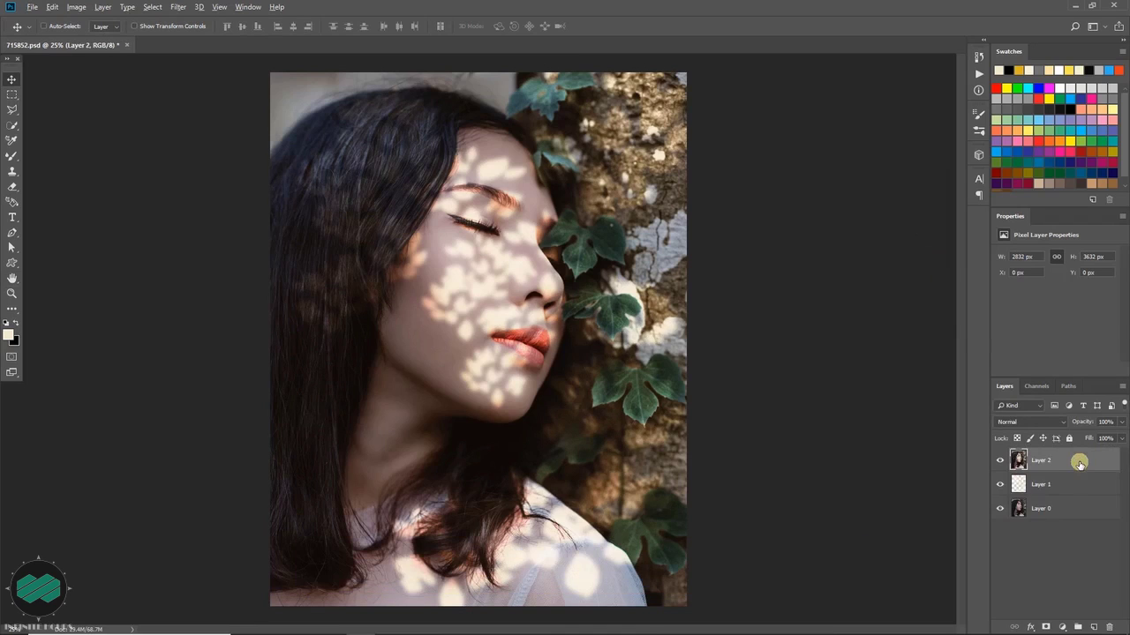
pyautogui.moveTo(1001, 489); pyautogui.dragTo(1000, 507)
pyautogui.click(1000, 460)
pyautogui.click(1000, 460)
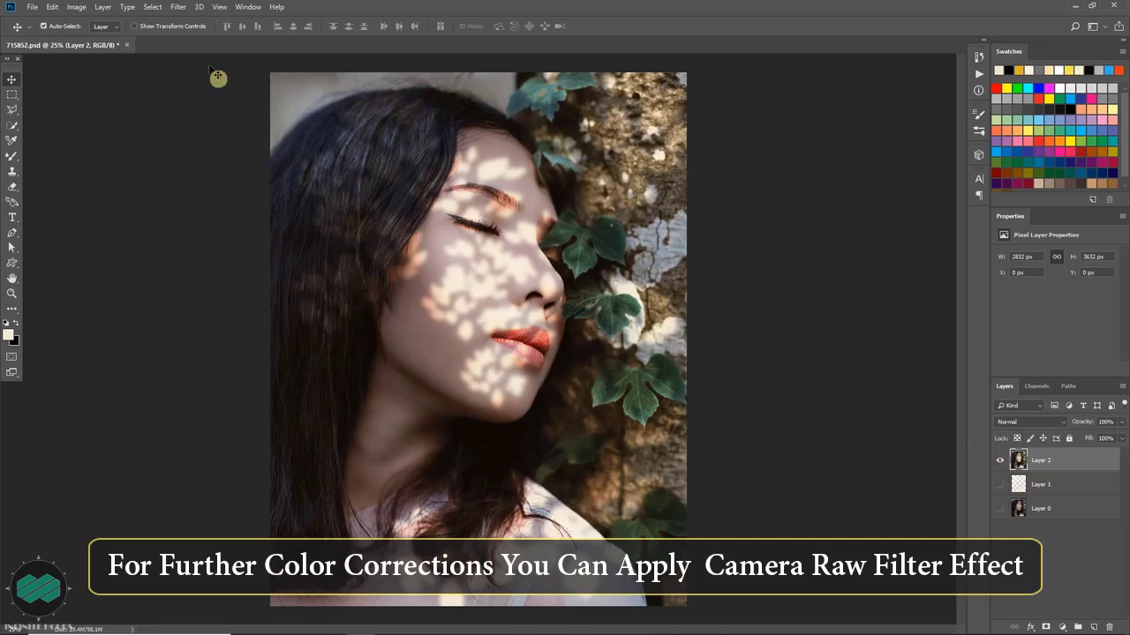
# Open the merged layer in Camera Raw and set Exposure +0.35, Contrast +1, Highlights +3, Shadows +17, Clarity +16, Dehaze +22 and Vibrance +9.
pyautogui.click(178, 7)
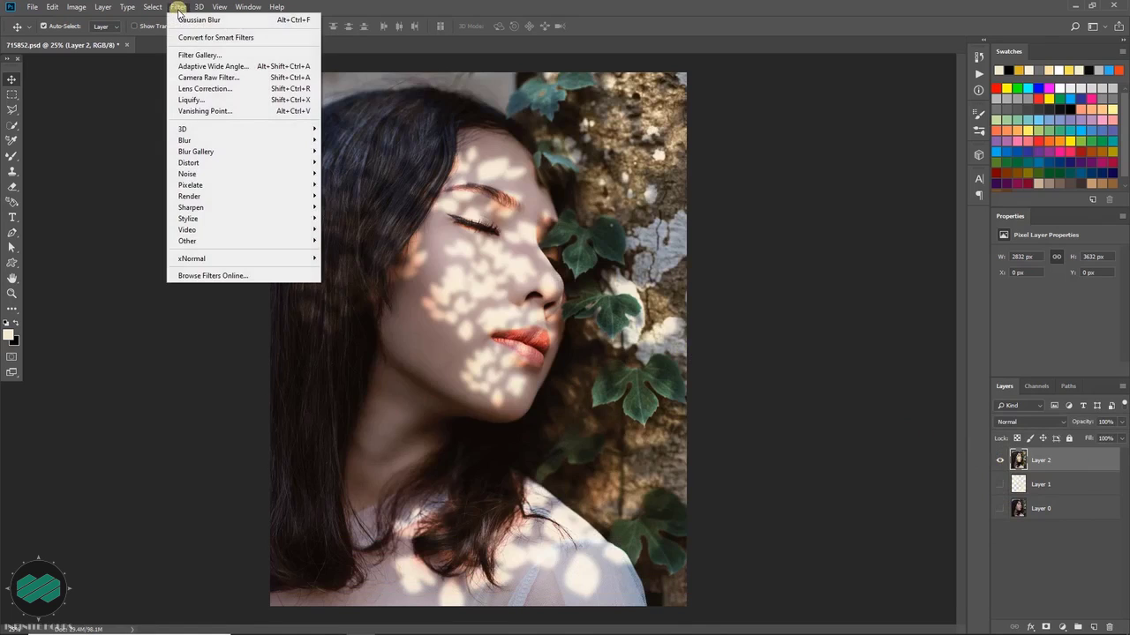
pyautogui.click(256, 79)
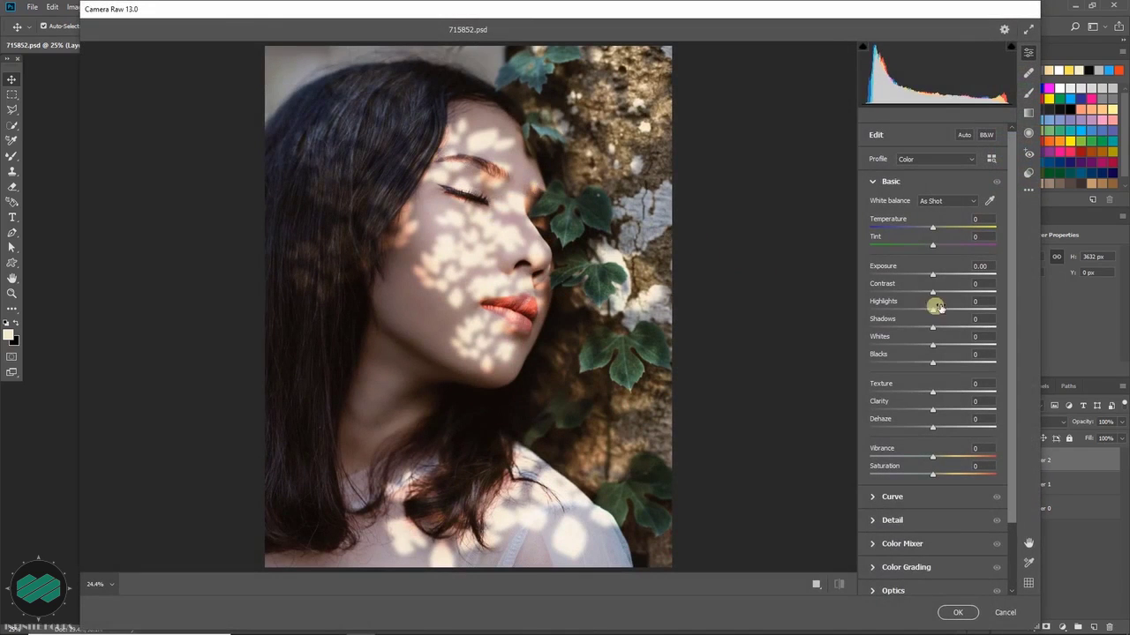
pyautogui.moveTo(933, 272); pyautogui.dragTo(942, 328)
pyautogui.moveTo(932, 391); pyautogui.dragTo(946, 428)
pyautogui.moveTo(933, 457); pyautogui.dragTo(937, 460)
# Adjust the tone with point curves on the RGB, green and blue channels in Camera Raw.
pyautogui.click(883, 497)
pyautogui.moveTo(915, 316); pyautogui.dragTo(899, 339)
pyautogui.click(971, 274)
pyautogui.click(941, 224)
pyautogui.click(955, 226)
pyautogui.click(963, 274)
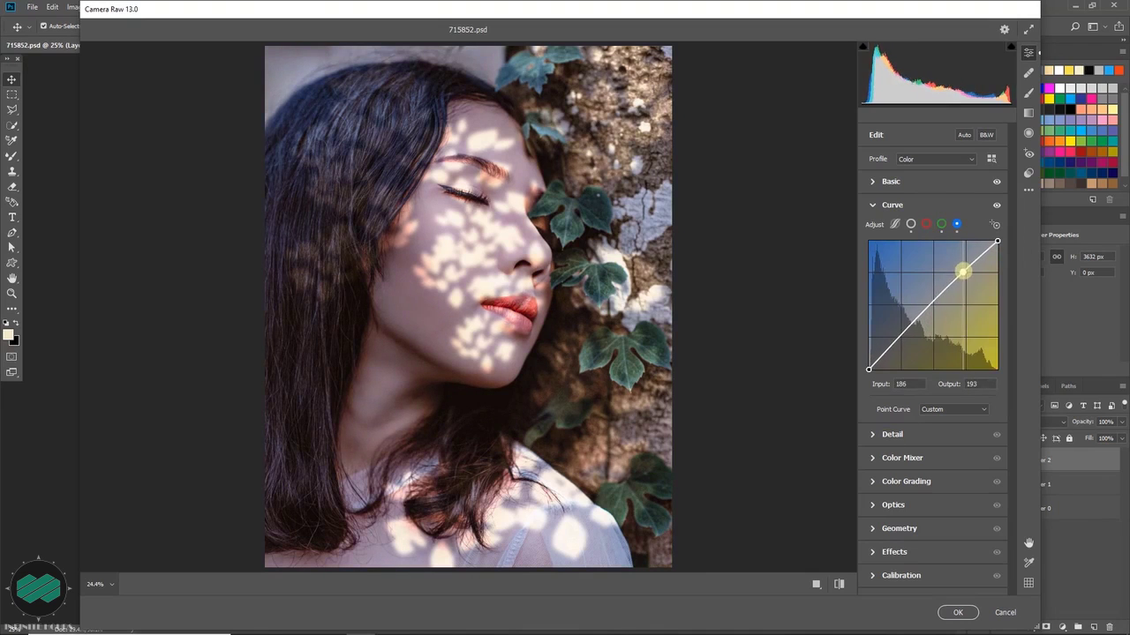
# Set Texture to +19, compare the result with the default settings and apply the Camera Raw adjustments.
pyautogui.click(872, 205)
pyautogui.click(872, 182)
pyautogui.moveTo(942, 391); pyautogui.dragTo(941, 391)
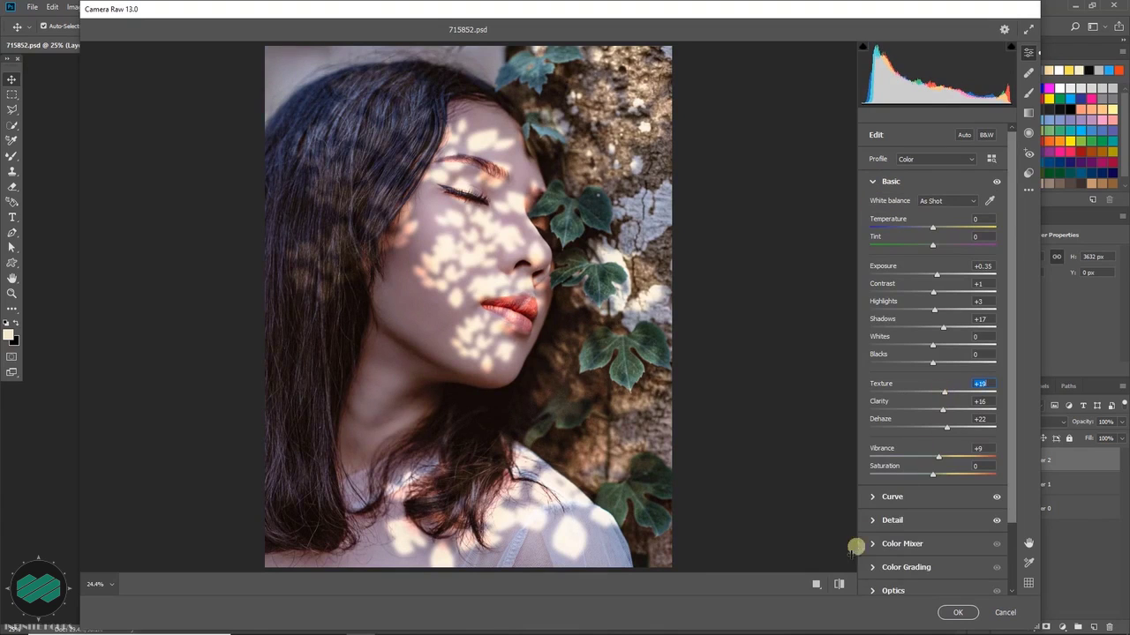
pyautogui.click(839, 585)
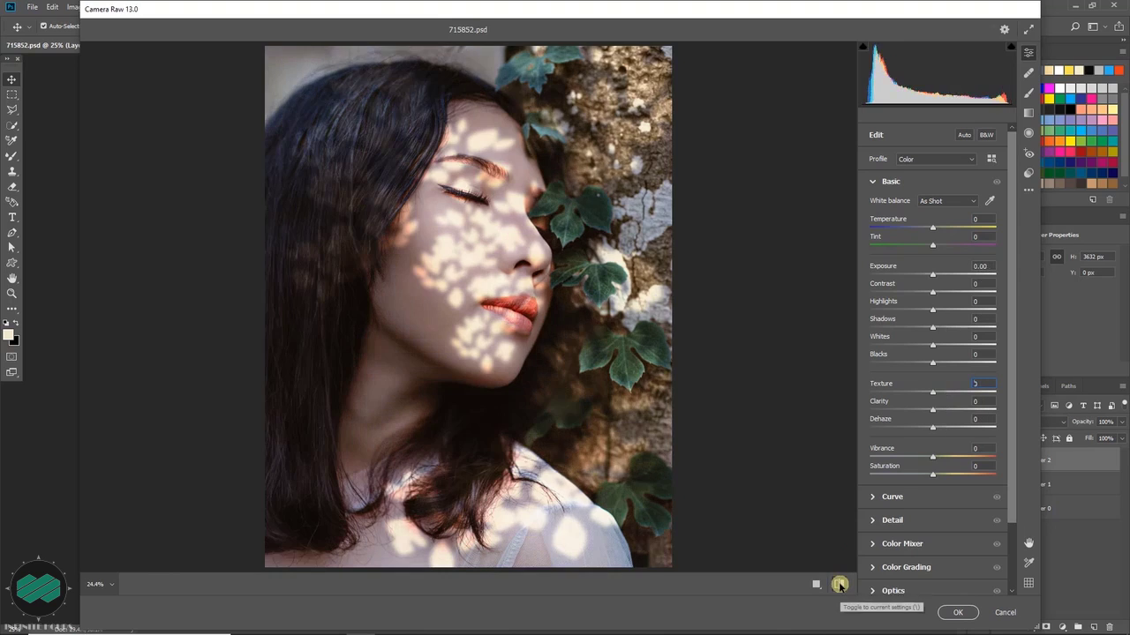
pyautogui.click(839, 585)
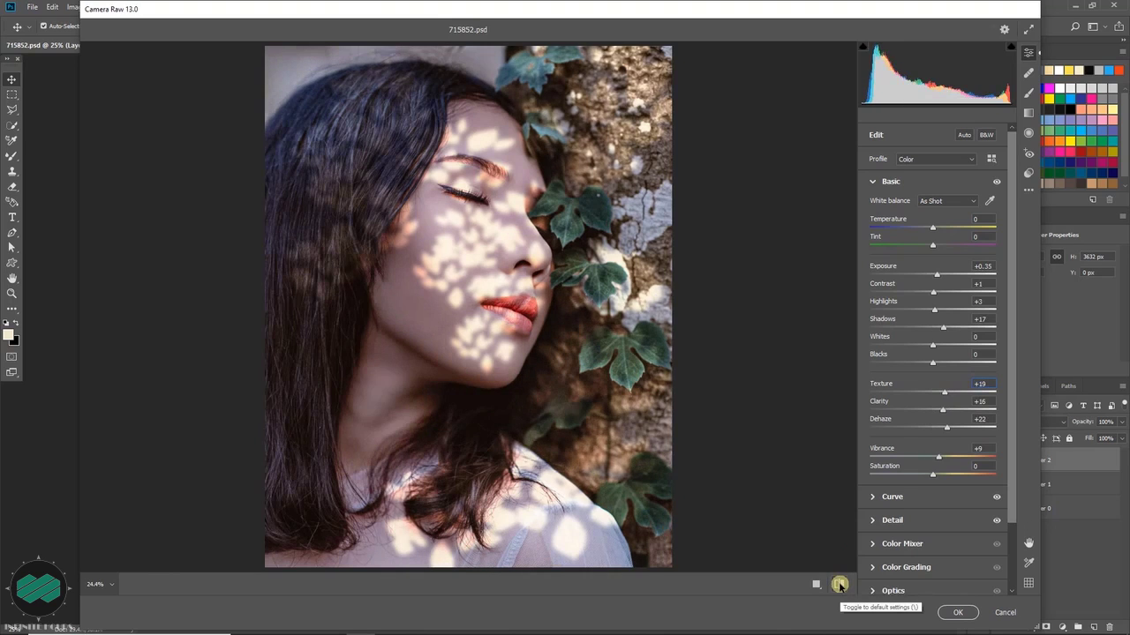
pyautogui.click(958, 613)
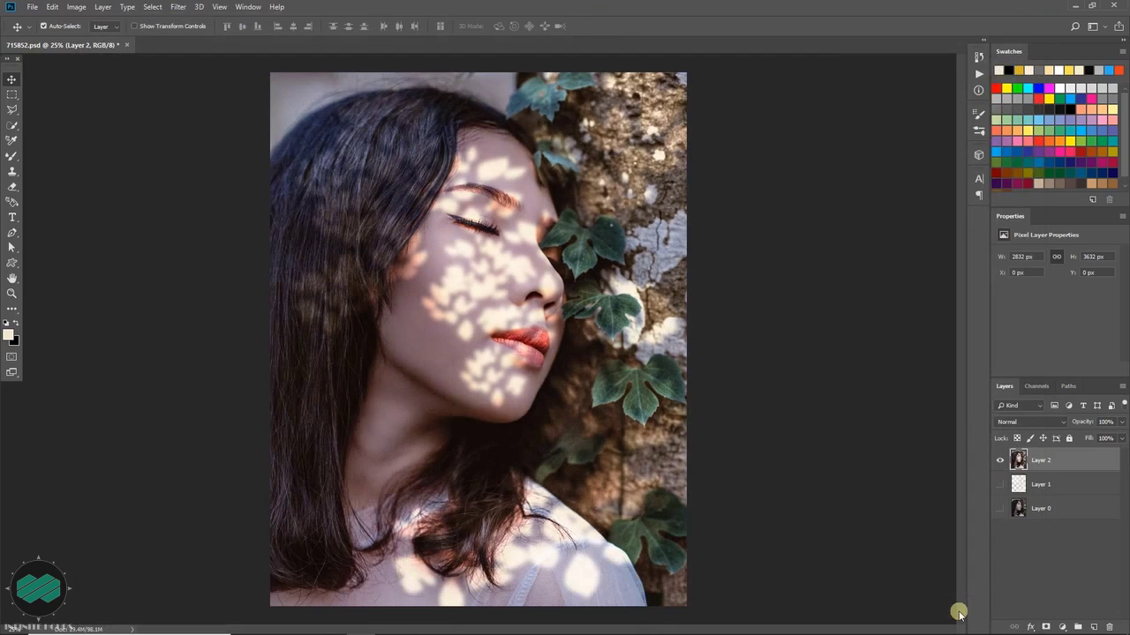
# Show the original photo layer and toggle the merged layer's visibility to compare before and after.
pyautogui.click(1000, 512)
pyautogui.click(998, 462)
pyautogui.click(999, 463)
pyautogui.click(998, 463)
pyautogui.click(998, 462)
pyautogui.click(999, 462)
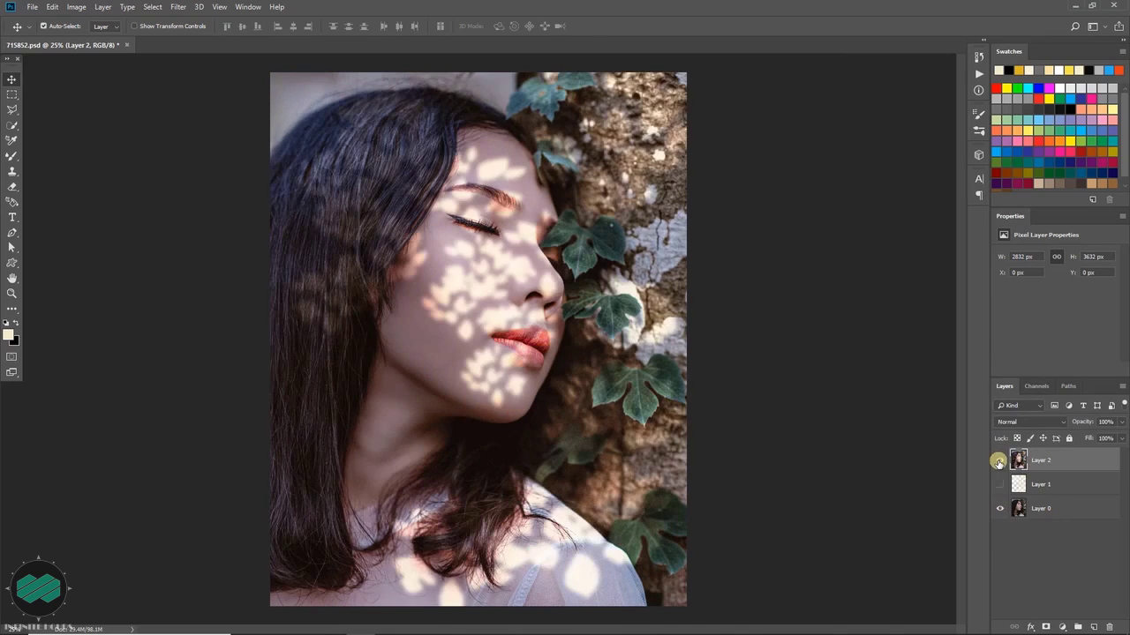